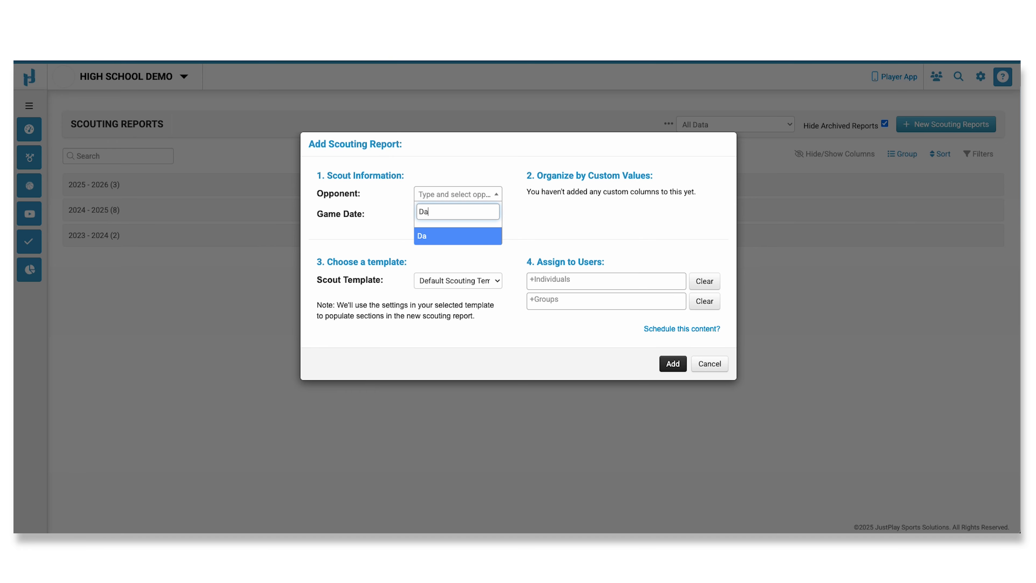
Add a scouting report for opponent Davie HS with game date 10/14/2025, using the default scouting template.
{"action": "type", "text": "HS"}
{"action": "left_click", "coordinate": [444, 241]}
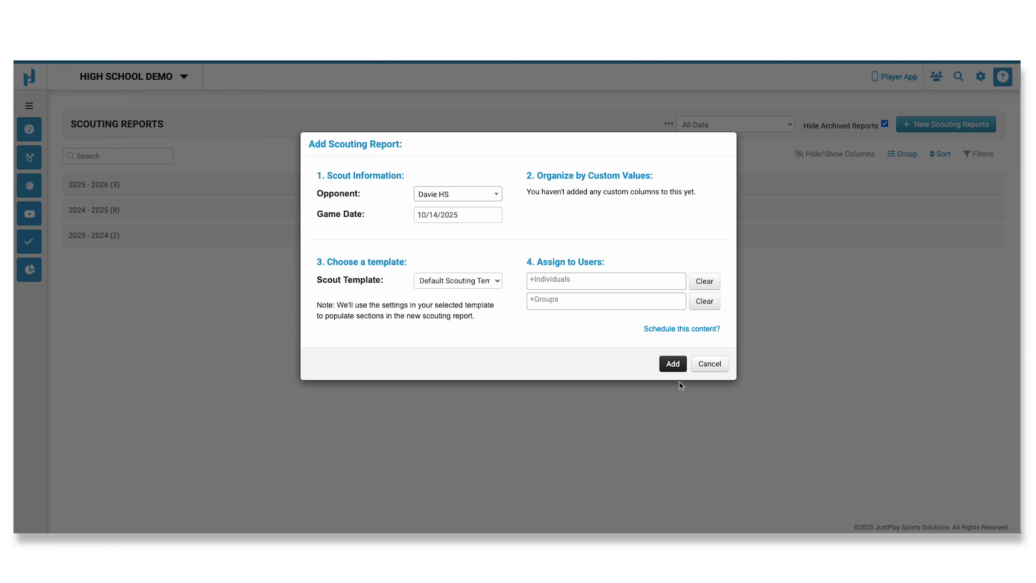
{"action": "left_click", "coordinate": [682, 362]}
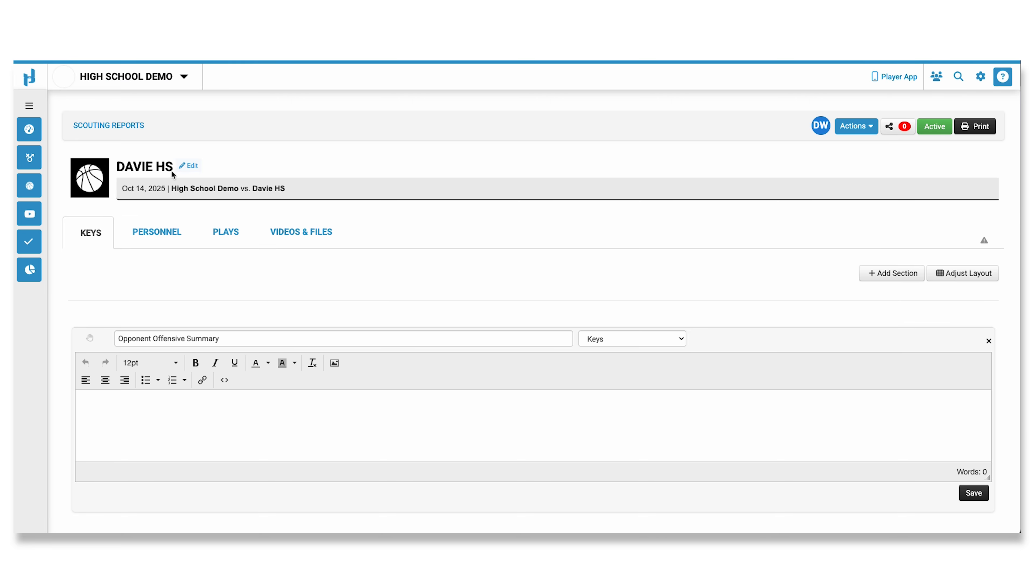
Examine the Davie HS report's editable details, including title, team, game date, print template, color and logo, without changing them.
{"action": "left_click", "coordinate": [192, 167]}
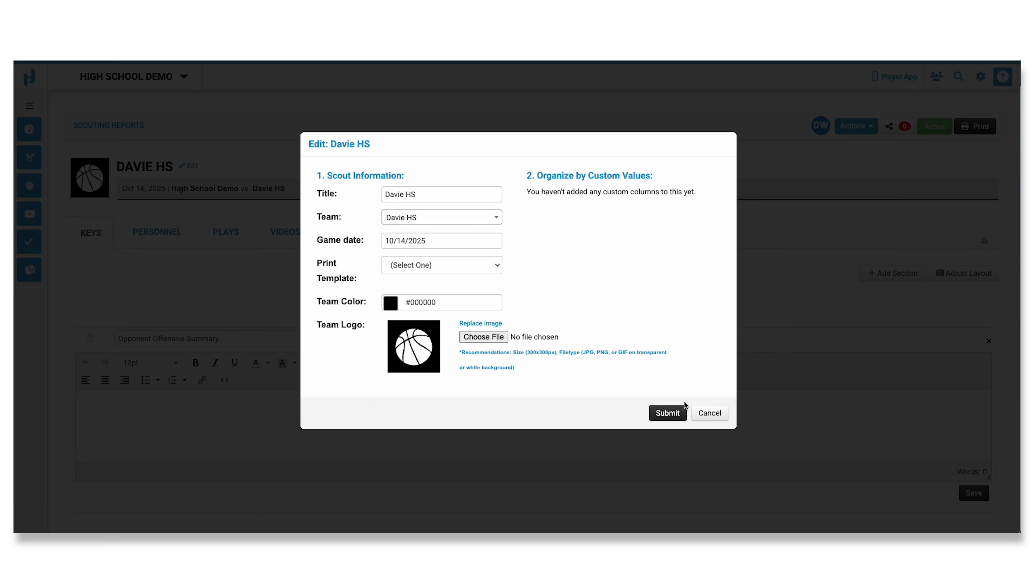
{"action": "left_click", "coordinate": [696, 411]}
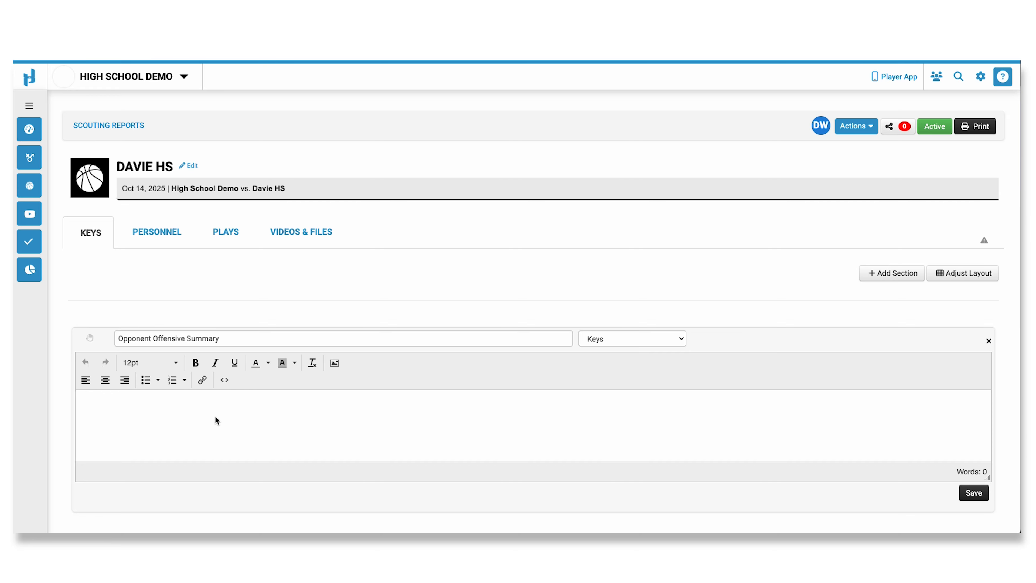
Add a manual player to the Davie HS personnel with number 10 and enter the player's first and last name.
{"action": "left_click", "coordinate": [157, 230]}
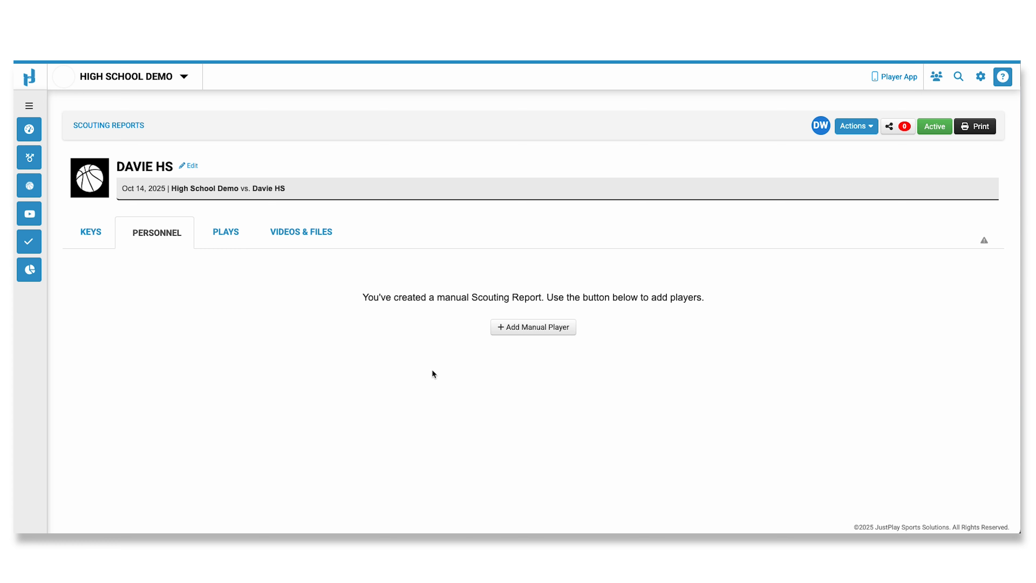
{"action": "left_click", "coordinate": [523, 329]}
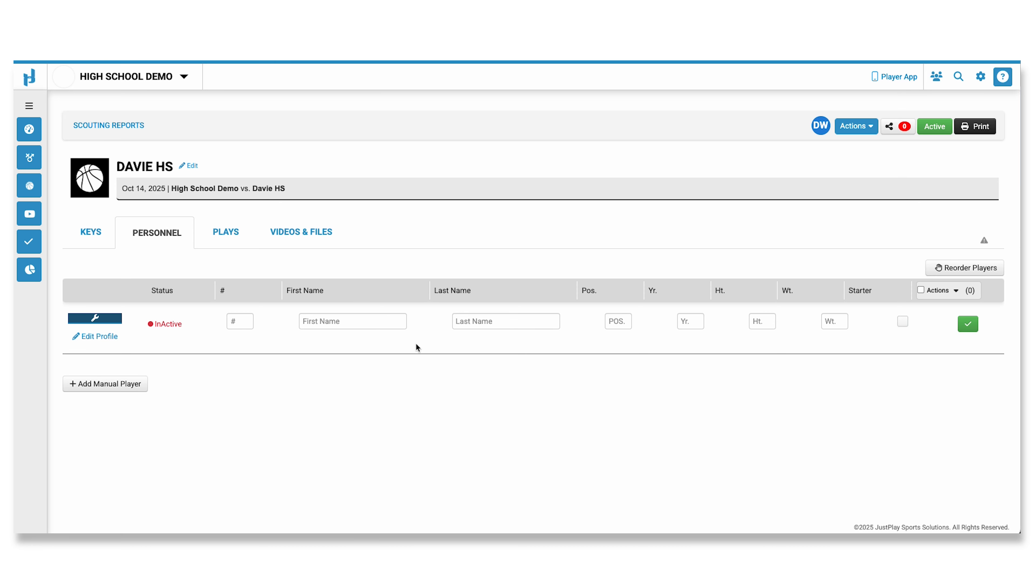
{"action": "left_click", "coordinate": [240, 323]}
{"action": "left_click", "coordinate": [260, 345]}
{"action": "left_click", "coordinate": [358, 322]}
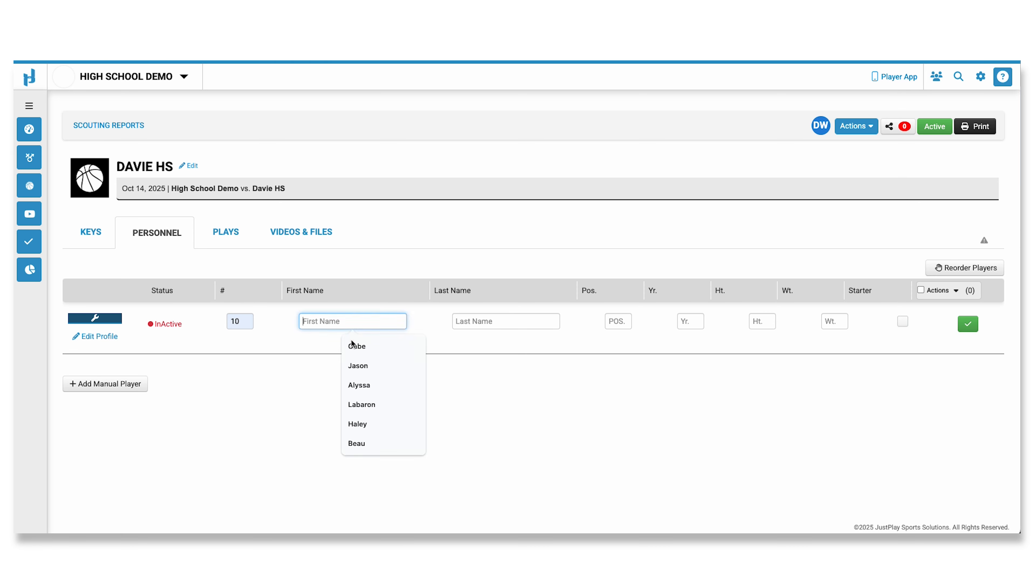
{"action": "left_click", "coordinate": [359, 347]}
{"action": "left_click", "coordinate": [507, 326]}
{"action": "left_click", "coordinate": [507, 347]}
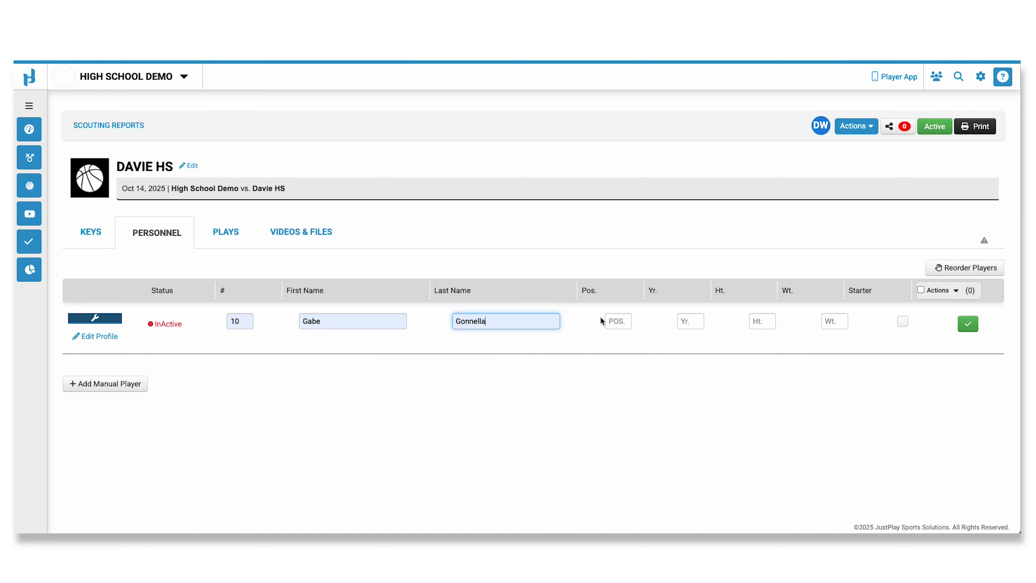
Give the new player position G, year JR, height 6-2 and weight 210, and save the roster entry.
{"action": "left_click", "coordinate": [618, 321]}
{"action": "left_click", "coordinate": [615, 347]}
{"action": "left_click", "coordinate": [690, 323]}
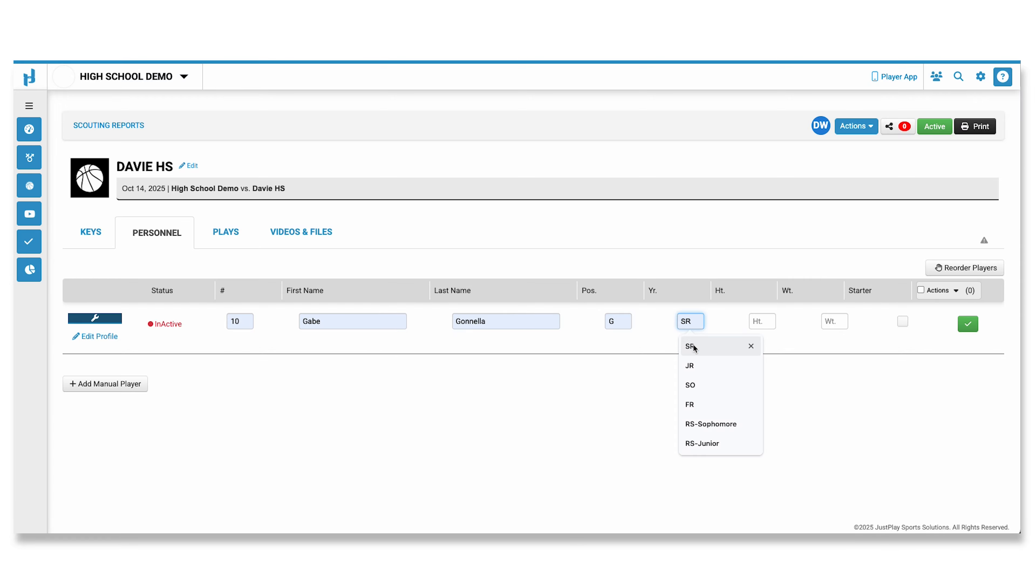
{"action": "left_click", "coordinate": [693, 365]}
{"action": "left_click", "coordinate": [762, 321]}
{"action": "left_click", "coordinate": [772, 366]}
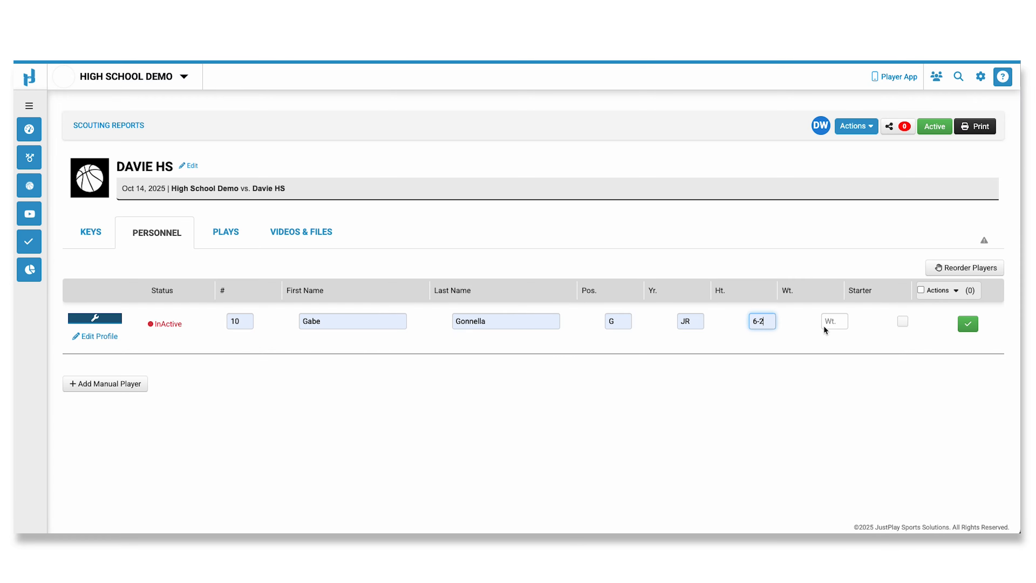
{"action": "left_click", "coordinate": [828, 329]}
{"action": "left_click", "coordinate": [842, 404]}
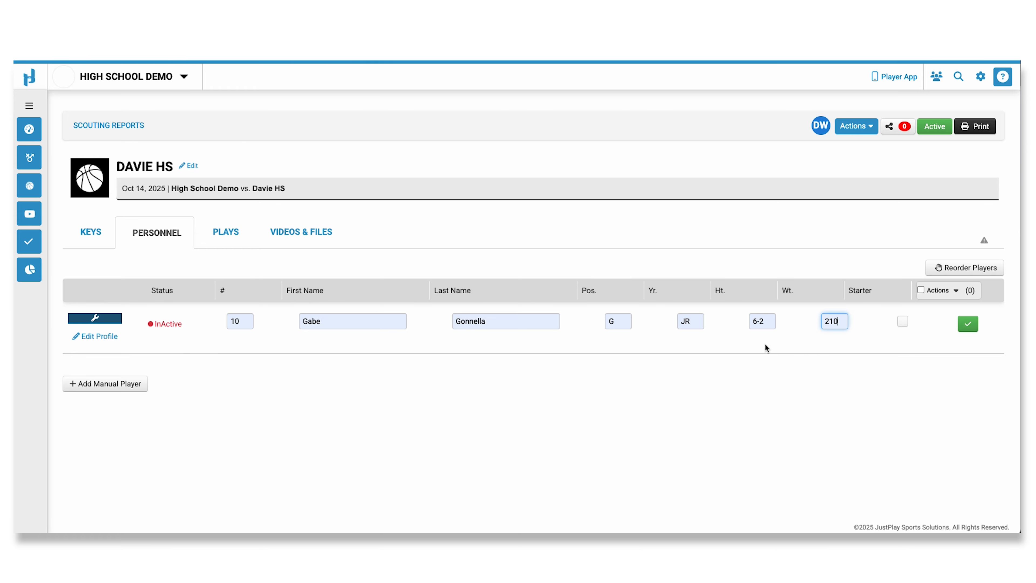
{"action": "left_click", "coordinate": [968, 324]}
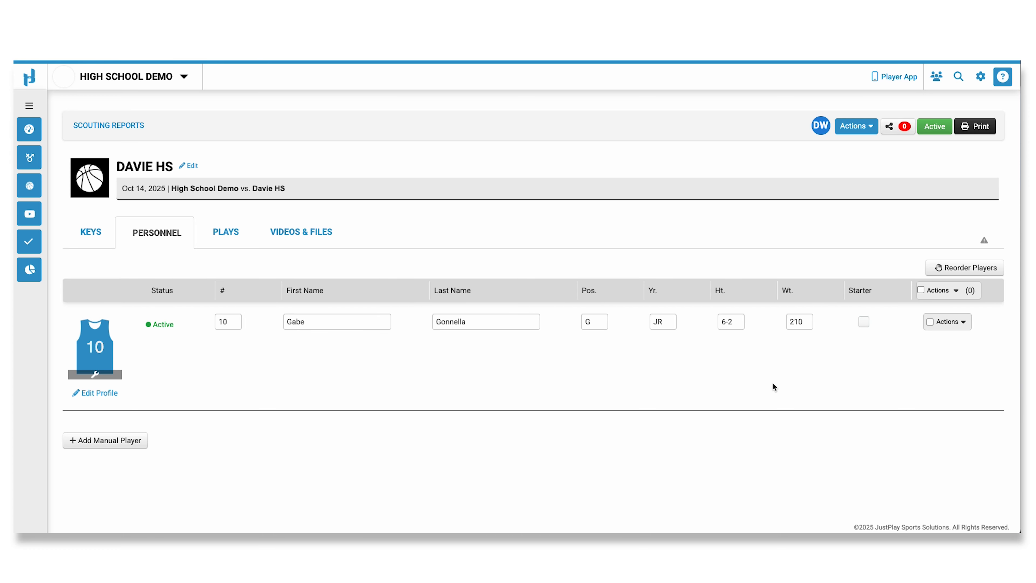
Assign the personnel stat profile for season 2025/2026 to player 10 and run the stat update with image and bio replacement enabled.
{"action": "left_click", "coordinate": [962, 323]}
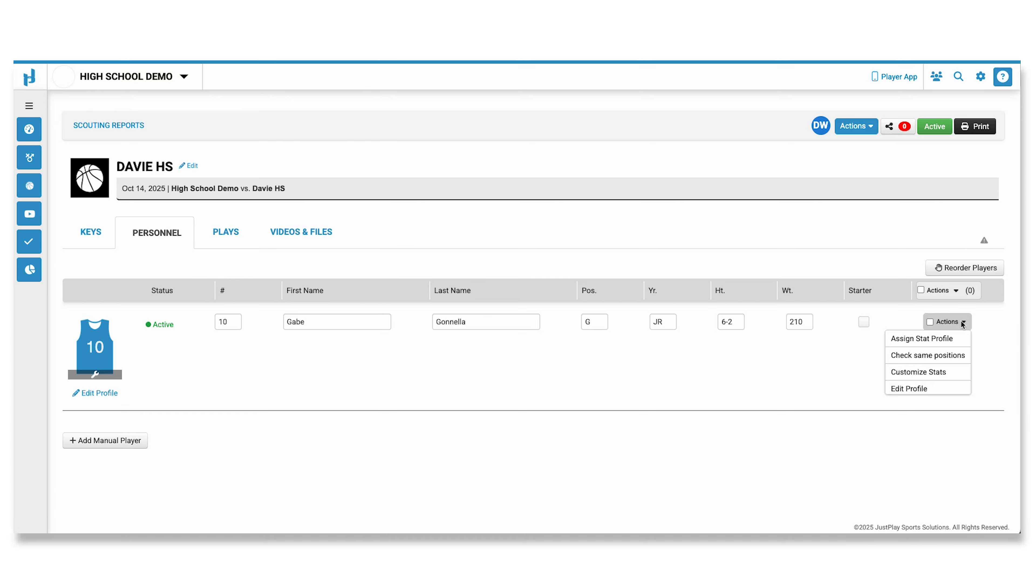
{"action": "left_click", "coordinate": [933, 338]}
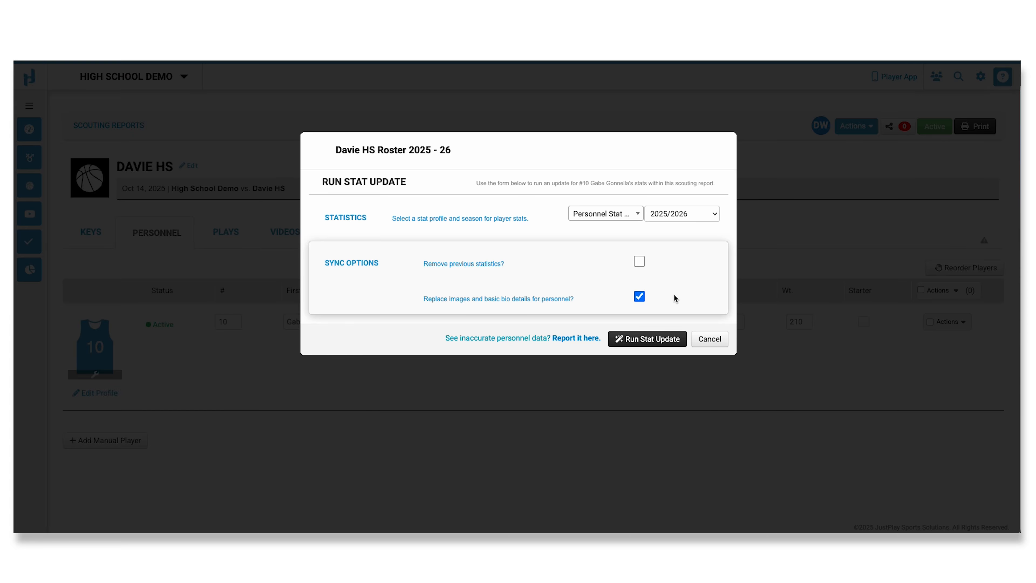
{"action": "left_click", "coordinate": [649, 339]}
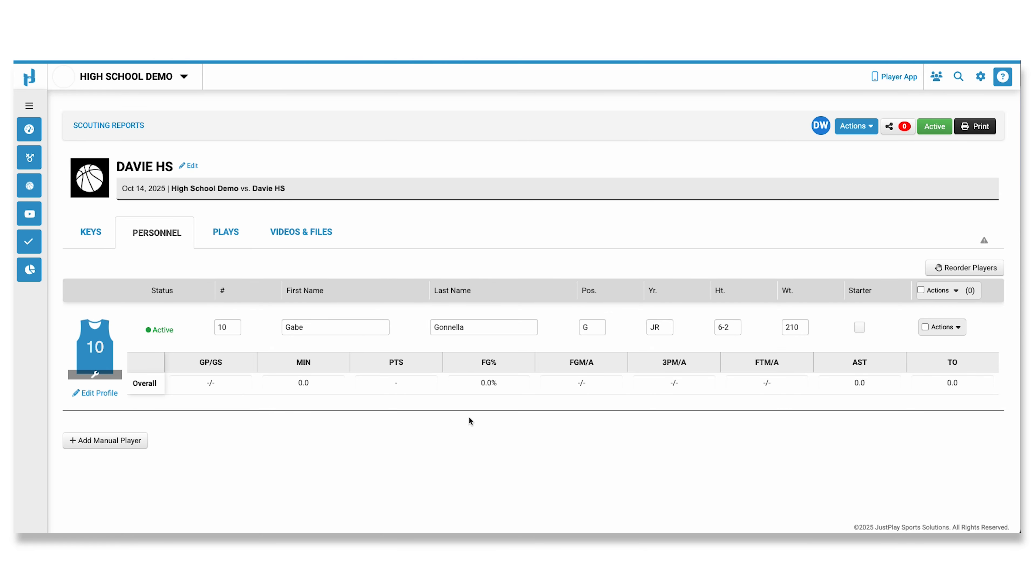
Set player 10's overall PTS to 15.4.
{"action": "left_click", "coordinate": [406, 383]}
{"action": "type", "text": "15.4"}
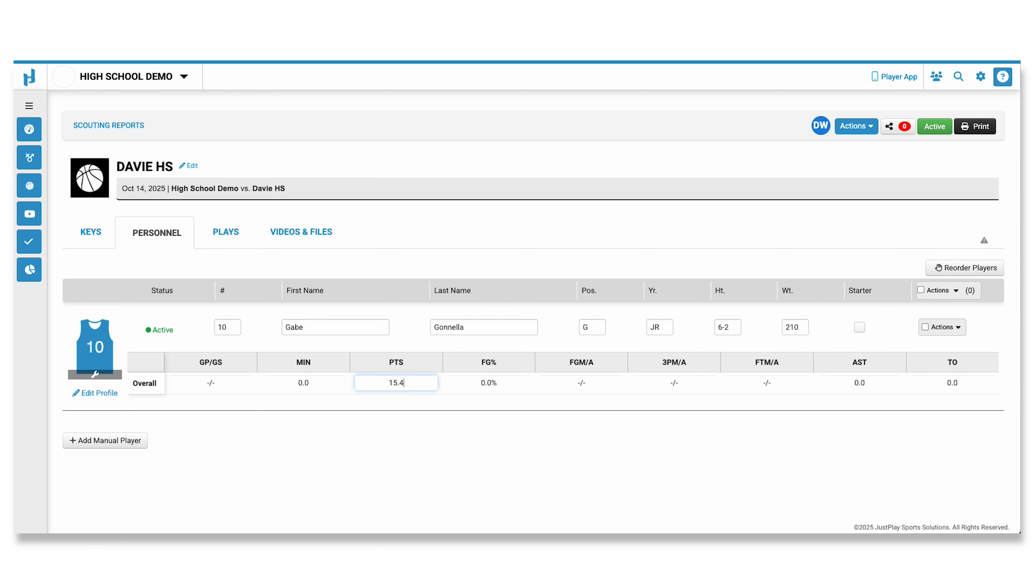
{"action": "left_click", "coordinate": [434, 429]}
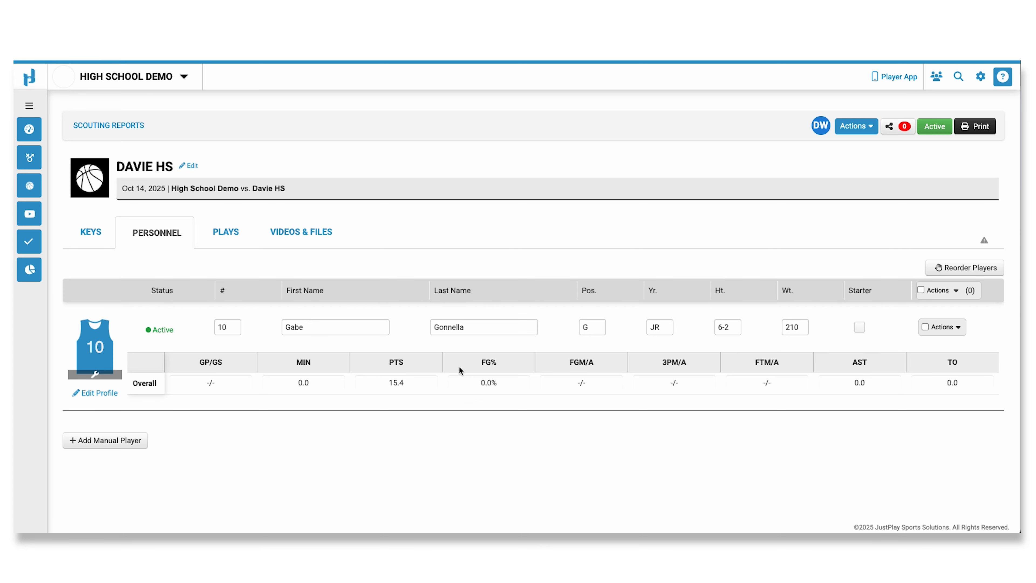
Examine the notes, videos and matchups in player 10's profile, and return to the Davie HS report.
{"action": "left_click", "coordinate": [98, 392]}
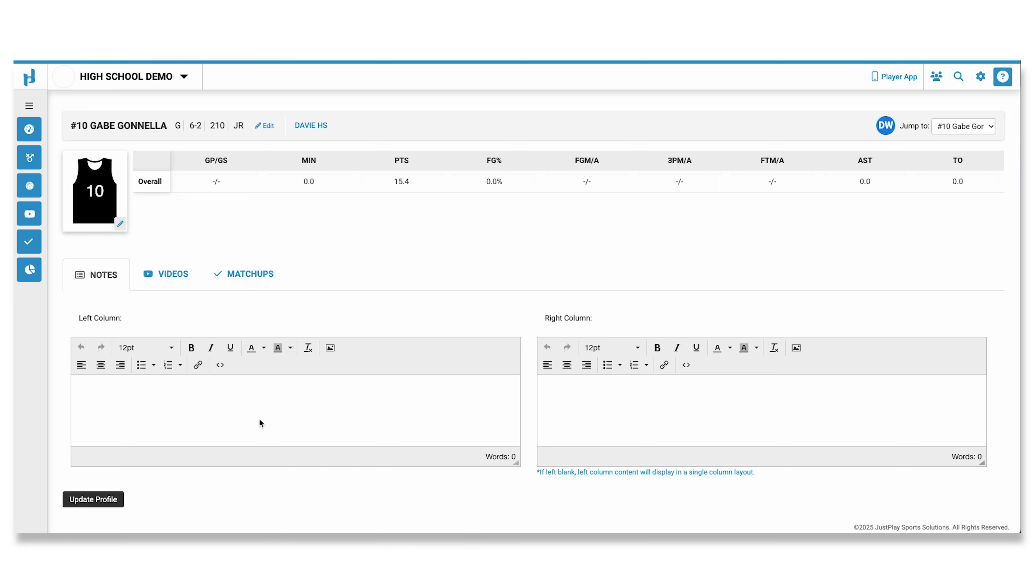
{"action": "left_click", "coordinate": [171, 274]}
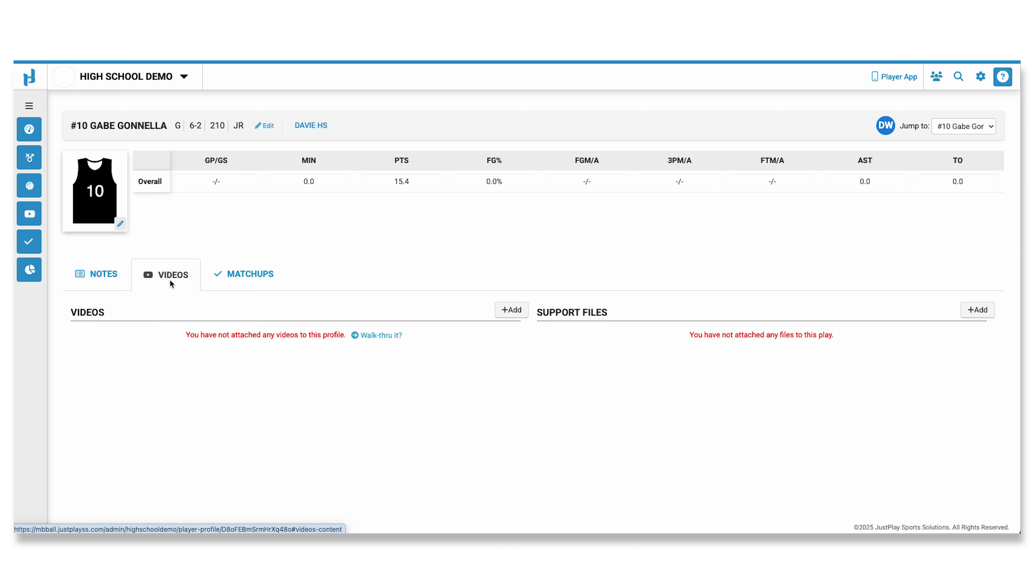
{"action": "left_click", "coordinate": [260, 271]}
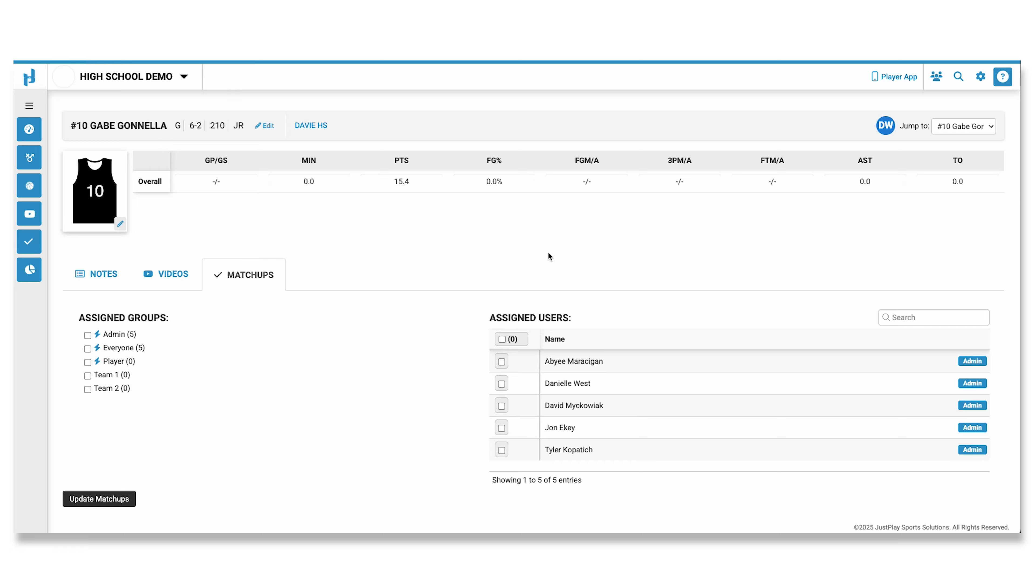
{"action": "left_click", "coordinate": [314, 125]}
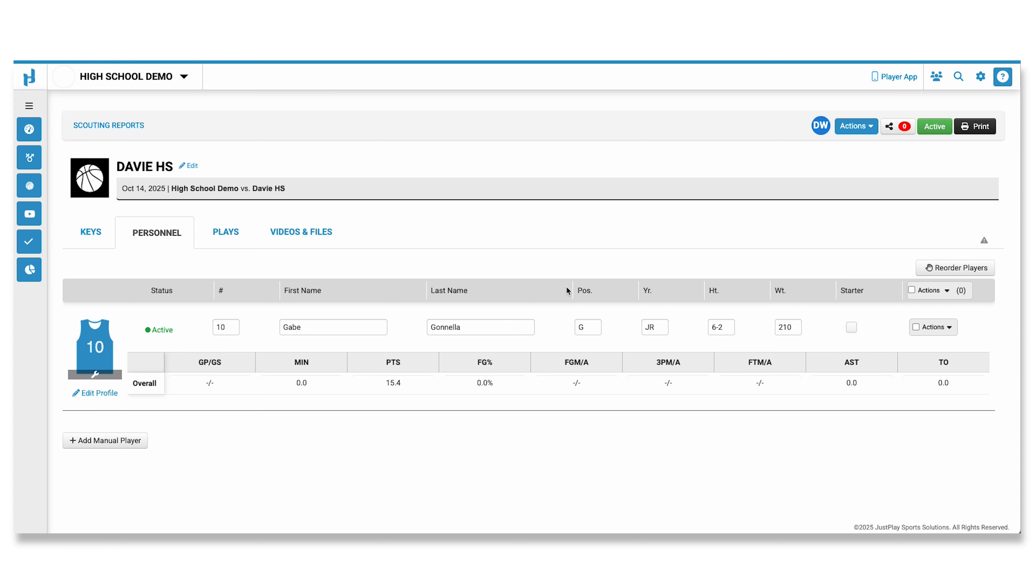
Examine the report's plays, its videos and files, and its group and user assignments without assigning anyone.
{"action": "left_click", "coordinate": [235, 242]}
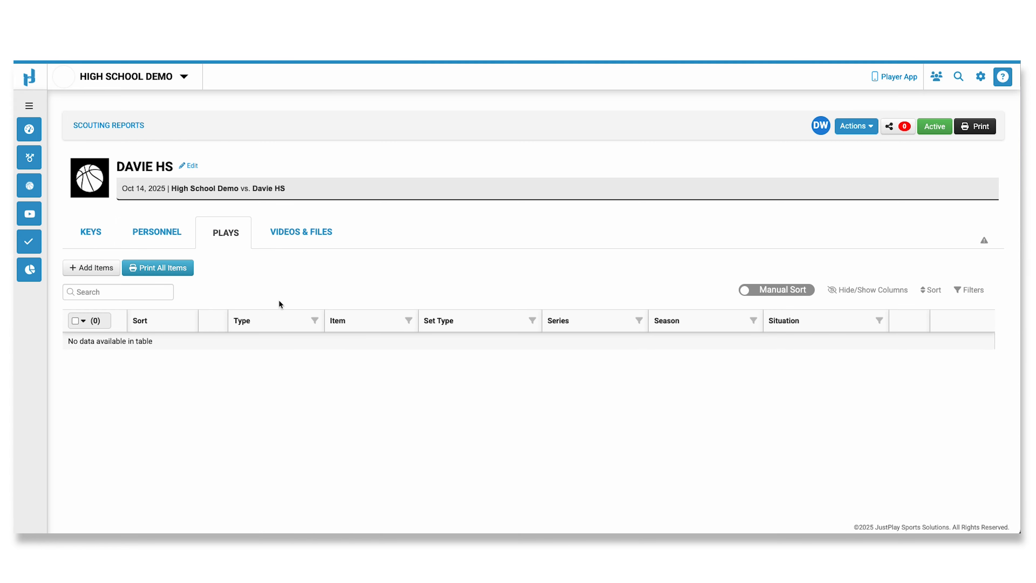
{"action": "left_click", "coordinate": [293, 230]}
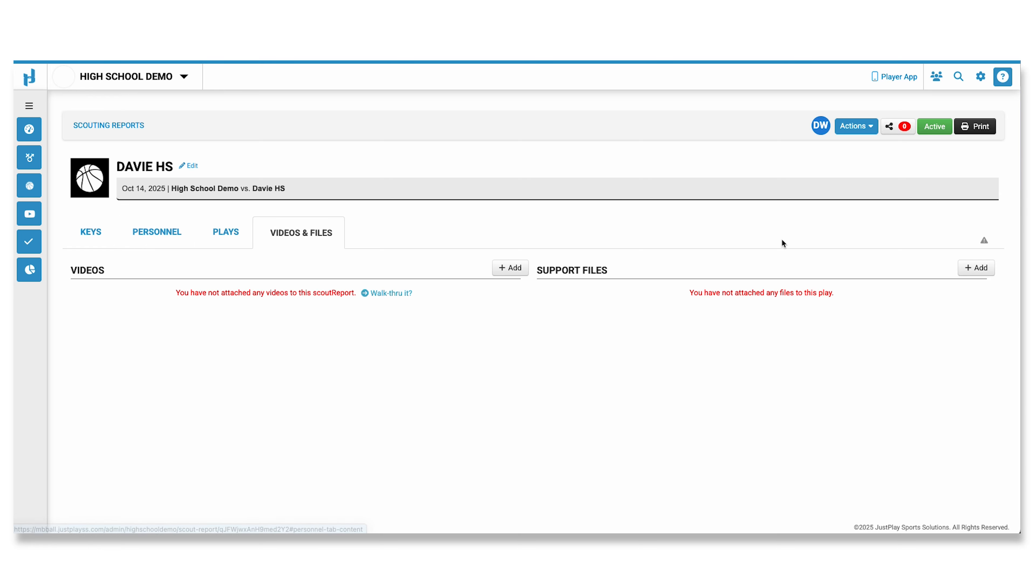
{"action": "left_click", "coordinate": [898, 127]}
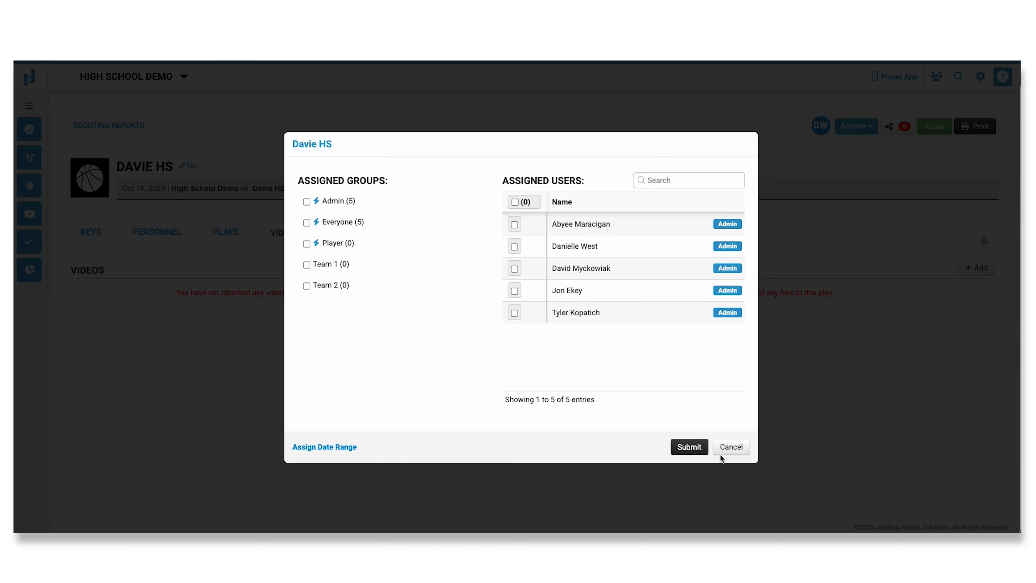
{"action": "left_click", "coordinate": [730, 448]}
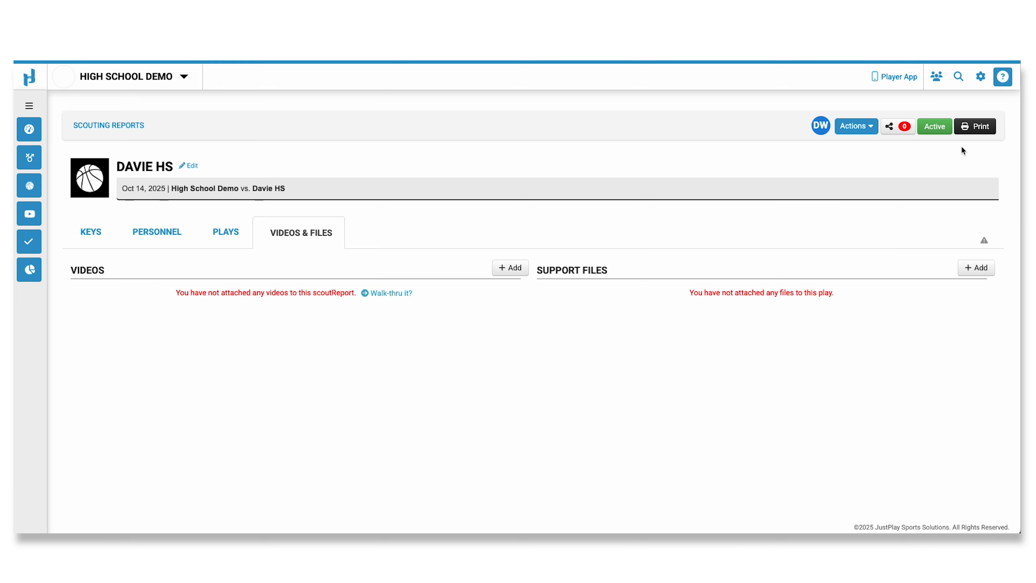